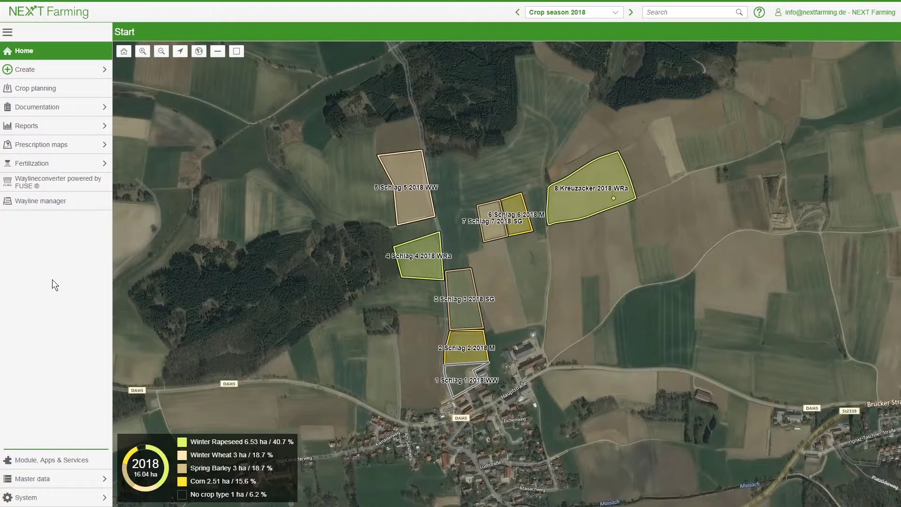
Step: Start creating a prescription map and select the field 8 Kreuzacker from the field boundaries
click(44, 145)
click(52, 163)
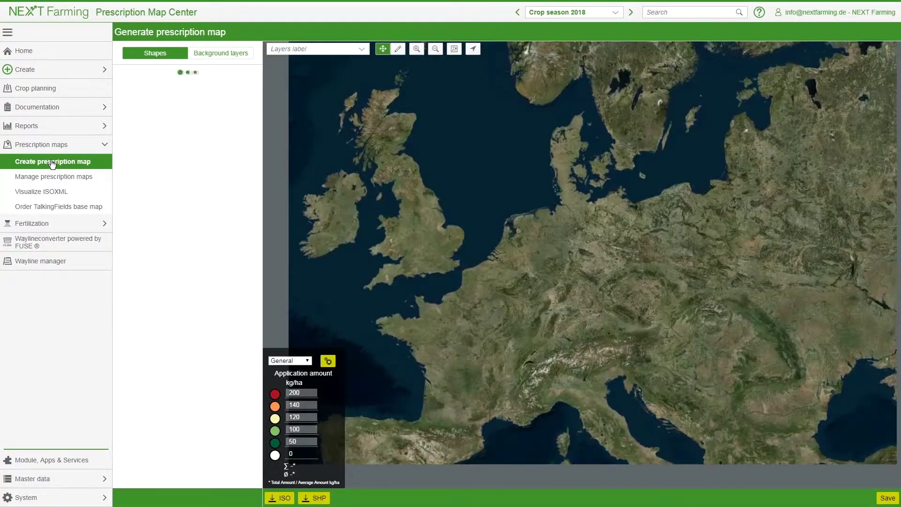
click(145, 80)
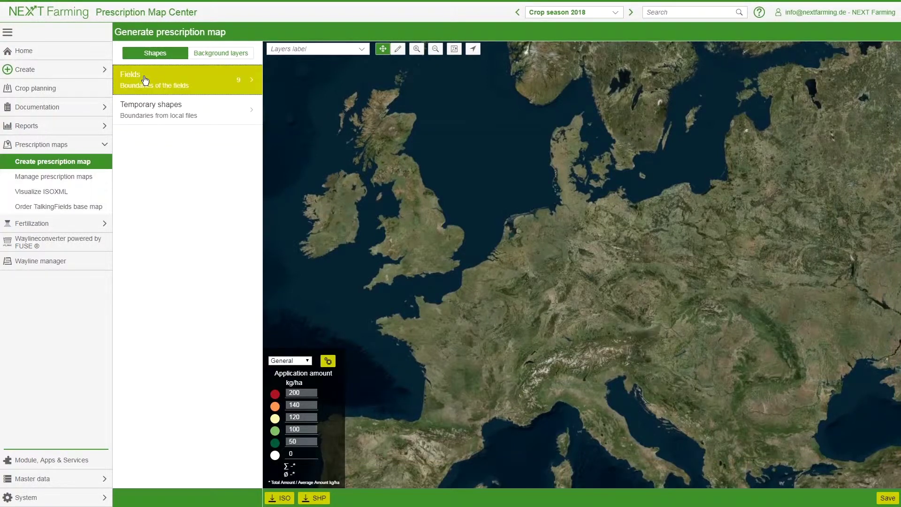
click(145, 79)
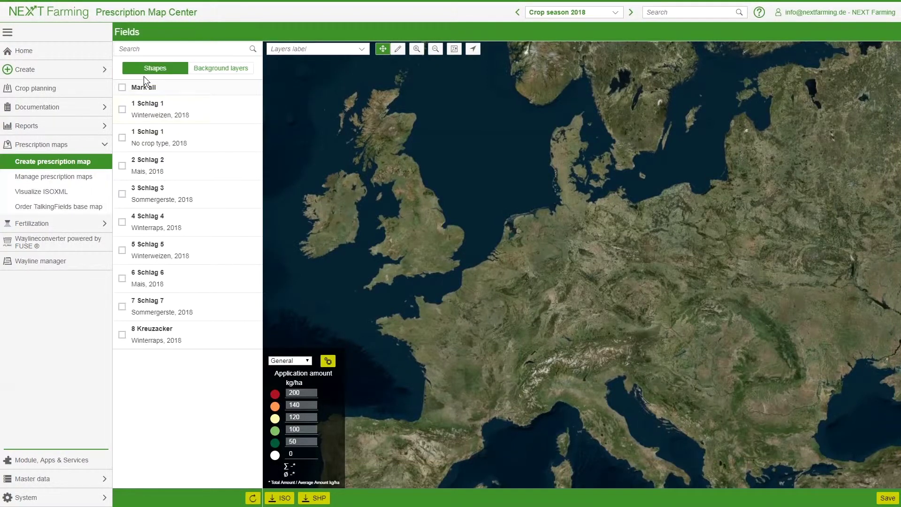
click(157, 335)
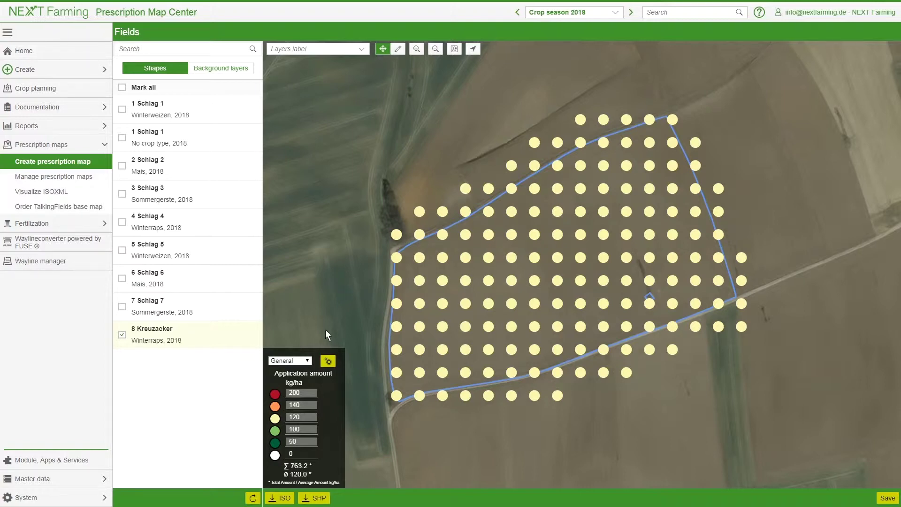
Step: Paint the grid points in the field's southwest area with the dark green zone and set that zone's application amount to 180 kg/ha
click(274, 443)
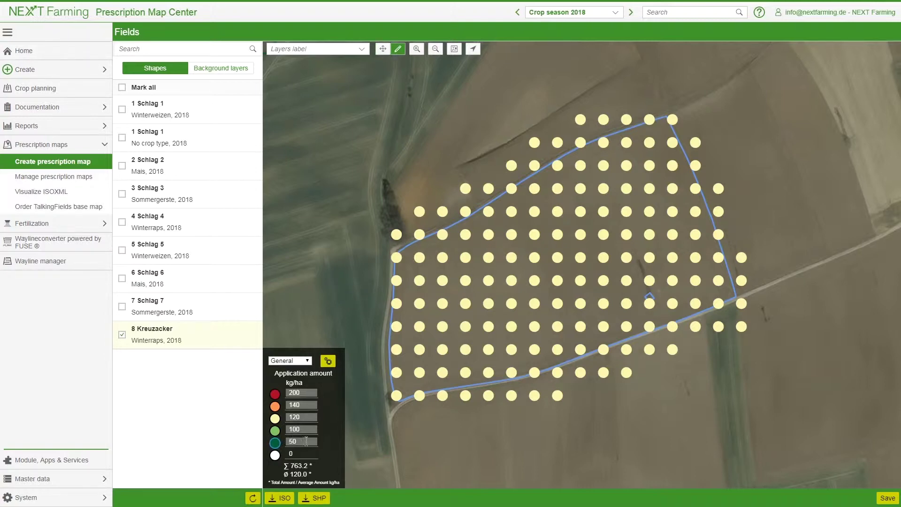
mouse_move(397, 396)
mouse_down()
mouse_move(396, 372)
mouse_move(422, 332)
mouse_move(501, 354)
mouse_move(408, 376)
mouse_move(474, 387)
mouse_move(467, 354)
mouse_move(416, 354)
mouse_move(397, 303)
mouse_move(506, 305)
mouse_move(533, 372)
mouse_move(521, 370)
mouse_up()
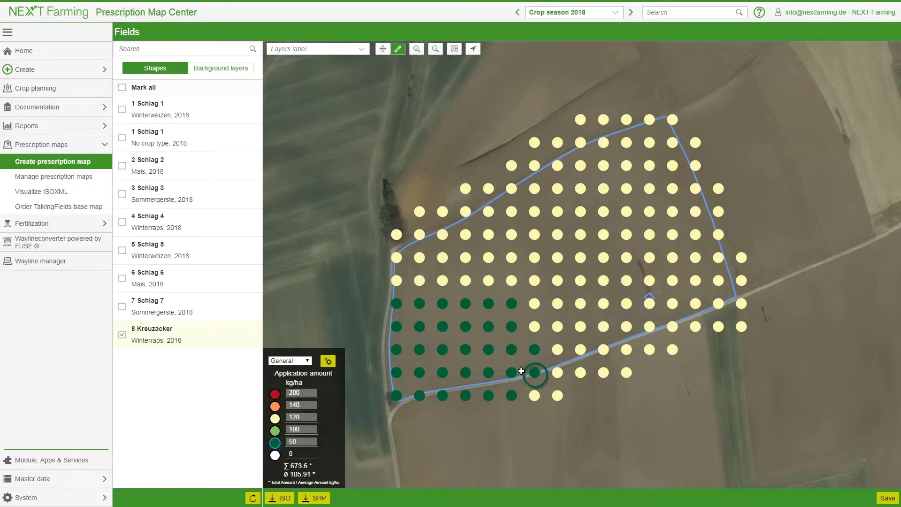
double_click(308, 440)
text(1)
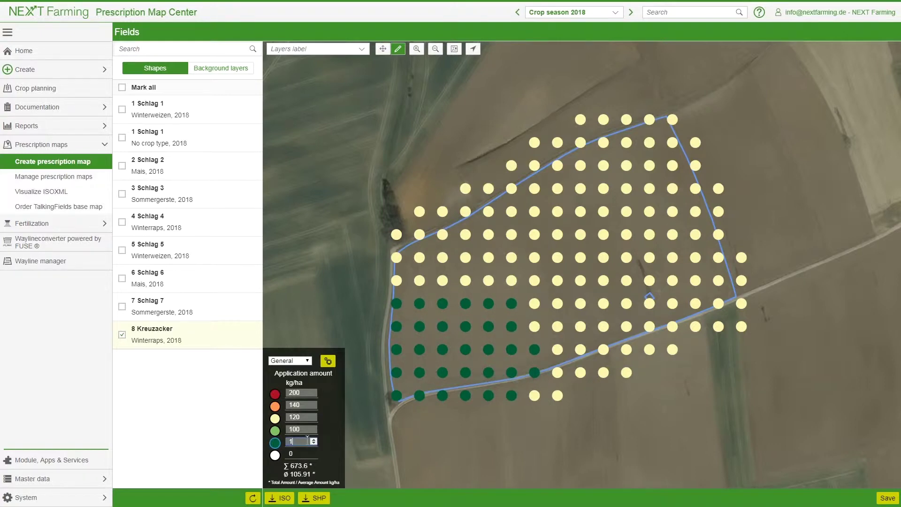
text(80)
click(340, 432)
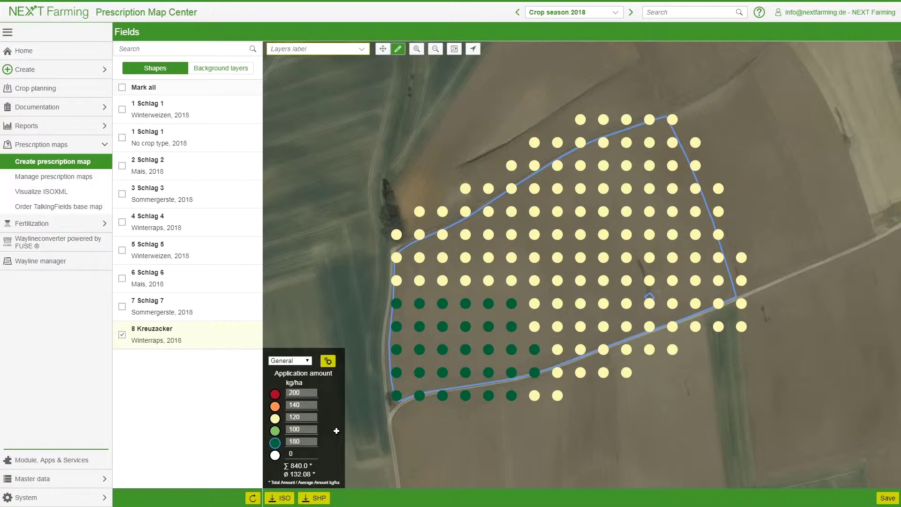
Step: Set the grid's transparency to maximum so that the aerial image of the field shows through
click(455, 51)
drag(449, 117, 535, 121)
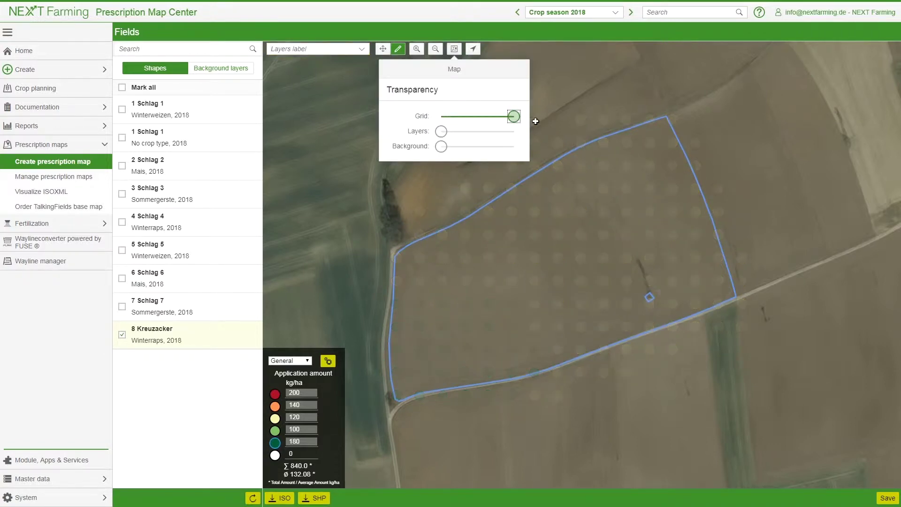
click(648, 99)
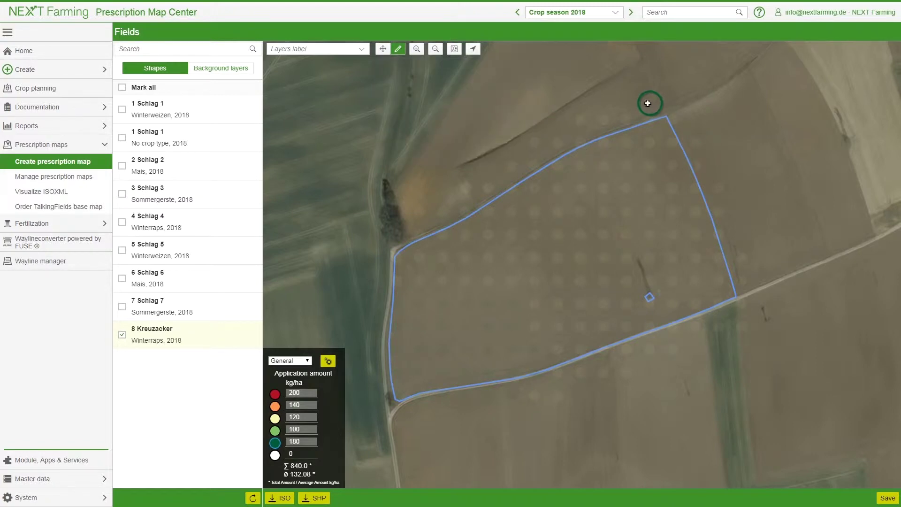
Step: Paint light green 100 kg/ha points at the field's west side and red 200 kg/ha points near its east edge, and reset the grid transparency to minimum
click(274, 430)
mouse_move(426, 288)
mouse_down()
mouse_move(458, 253)
mouse_move(415, 265)
mouse_up()
click(274, 393)
mouse_move(684, 267)
mouse_down()
mouse_move(683, 282)
mouse_move(715, 270)
mouse_up()
click(454, 49)
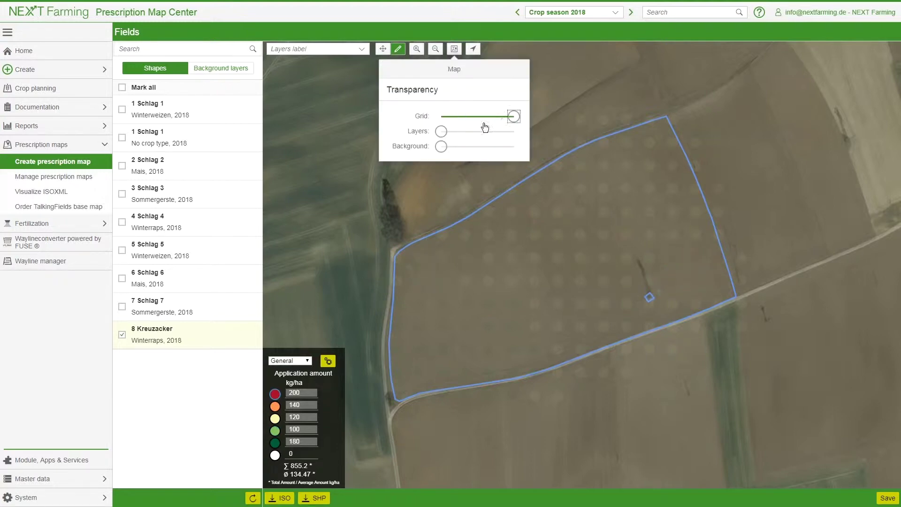
drag(513, 117, 440, 116)
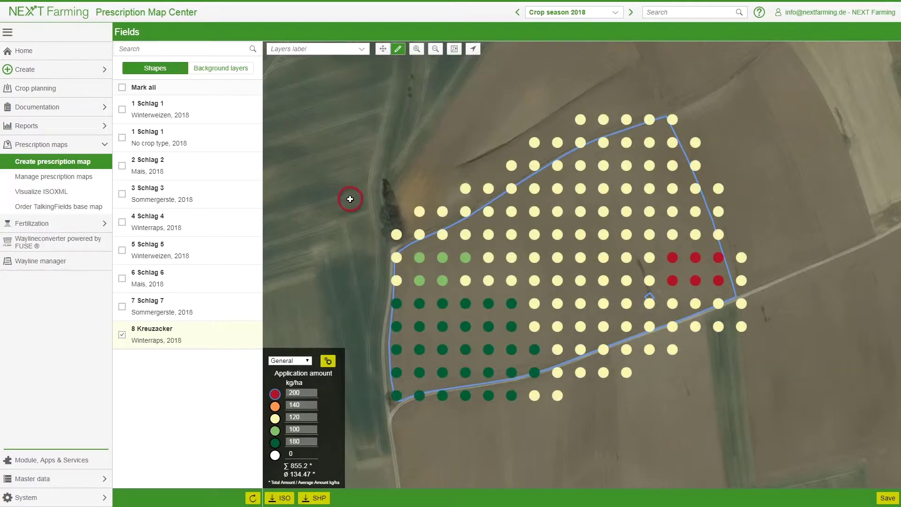
Step: Switch the application type to Fertilization and choose NPK 24+8+8 as the fertilizer
click(307, 361)
click(303, 377)
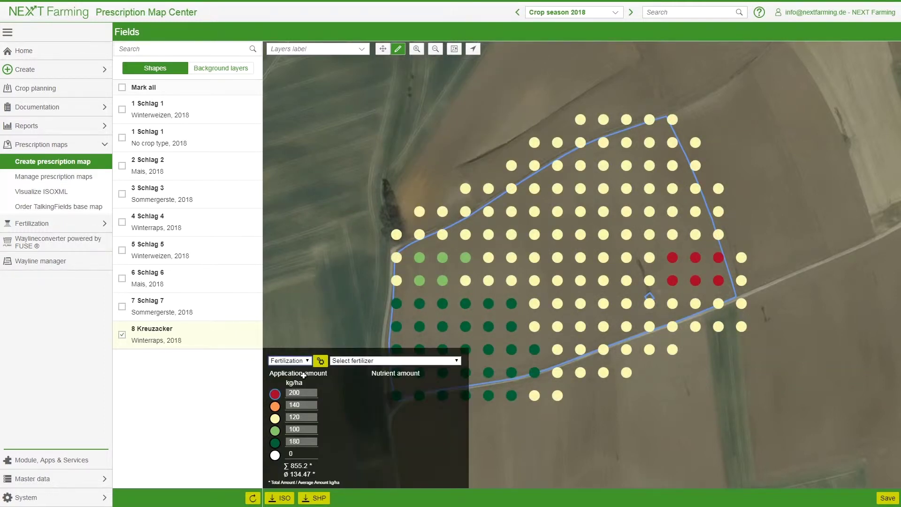
click(359, 363)
key(Down)
key(Down)
key(Down)
key(Down)
key(Down)
key(Down)
key(Down)
key(Down)
key(Down)
key(Down)
key(Down)
key(Down)
key(Down)
key(Down)
key(Down)
key(Down)
key(Down)
key(Down)
key(Down)
key(Down)
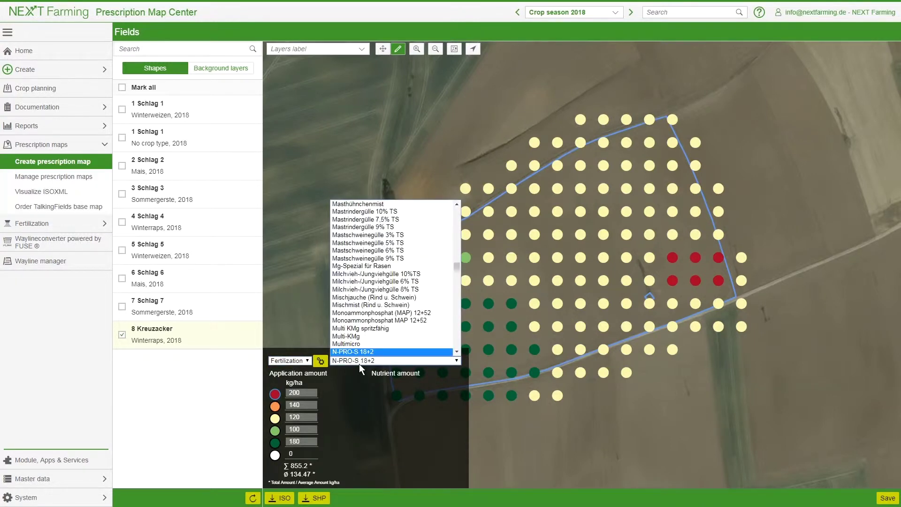
key(Down)
key(Down)
key(Down)
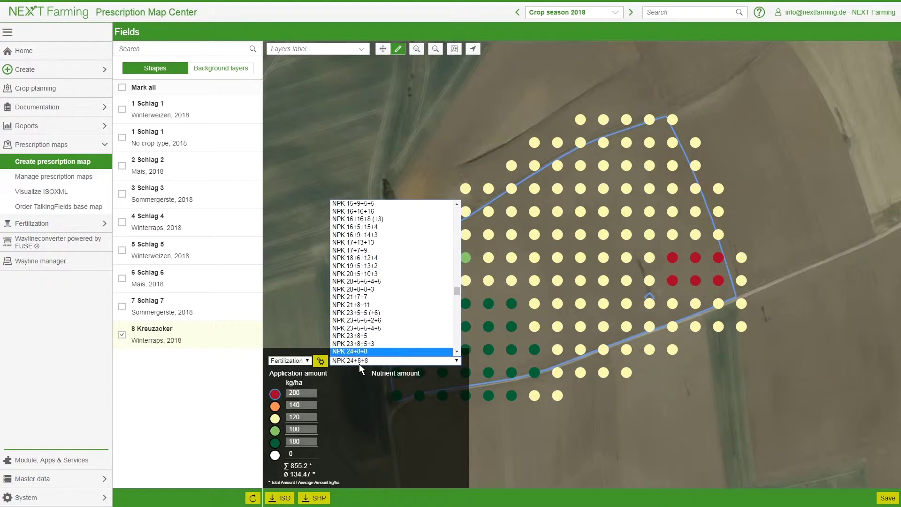
key(Return)
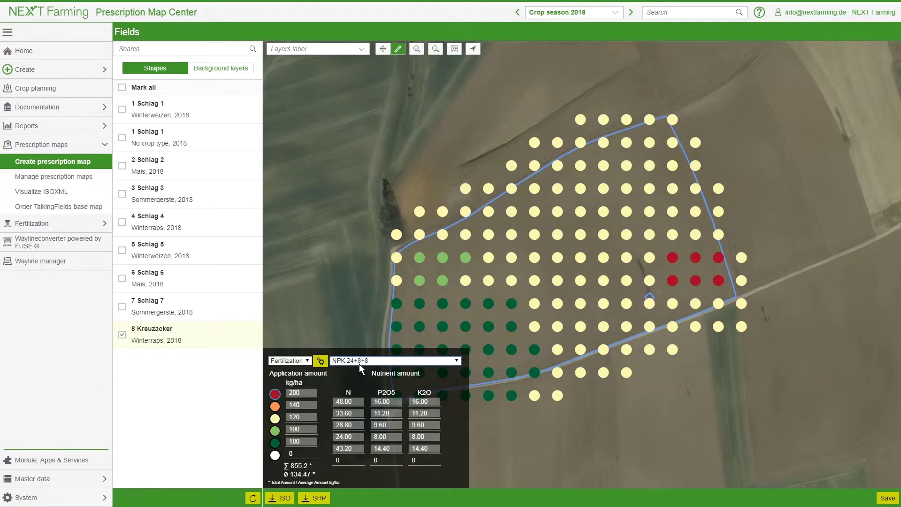
Step: Set the nitrogen amount of the dark green zone to 79.92
click(351, 450)
text(79.92)
key(Tab)
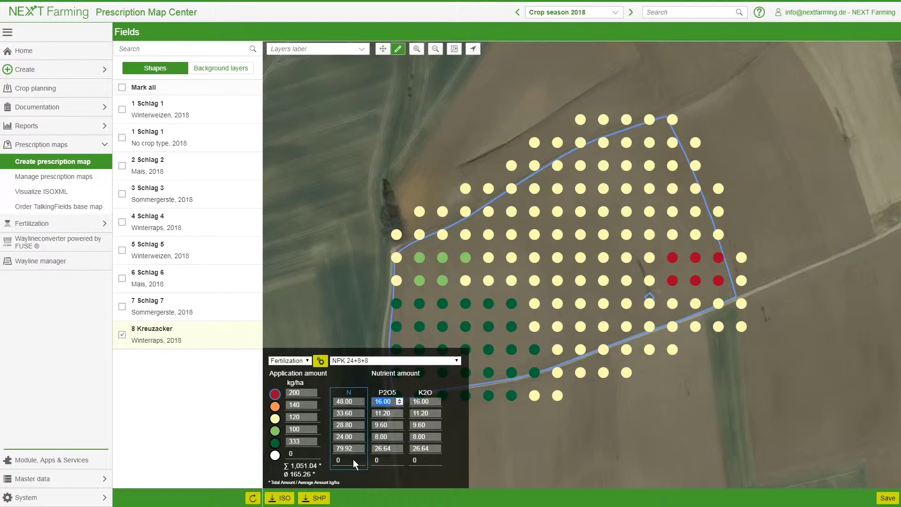
click(346, 449)
double_click(345, 450)
click(374, 479)
Step: Set the nitrogen amounts to 60 for light green, 50 for yellow, 40 for orange and 20 for red
click(355, 449)
key(shift+Tab)
text(60)
key(shift+Tab)
text(50)
key(shift+Tab)
text(40)
key(shift+Tab)
text(20)
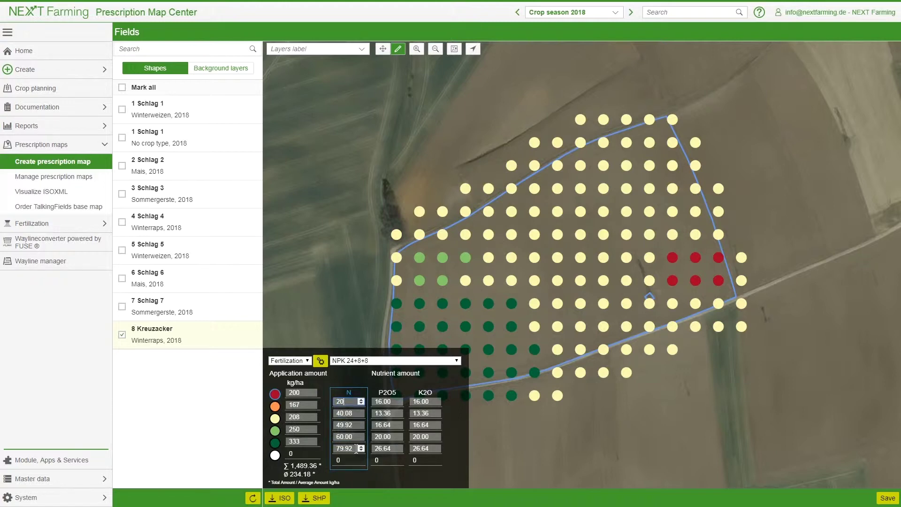
key(Tab)
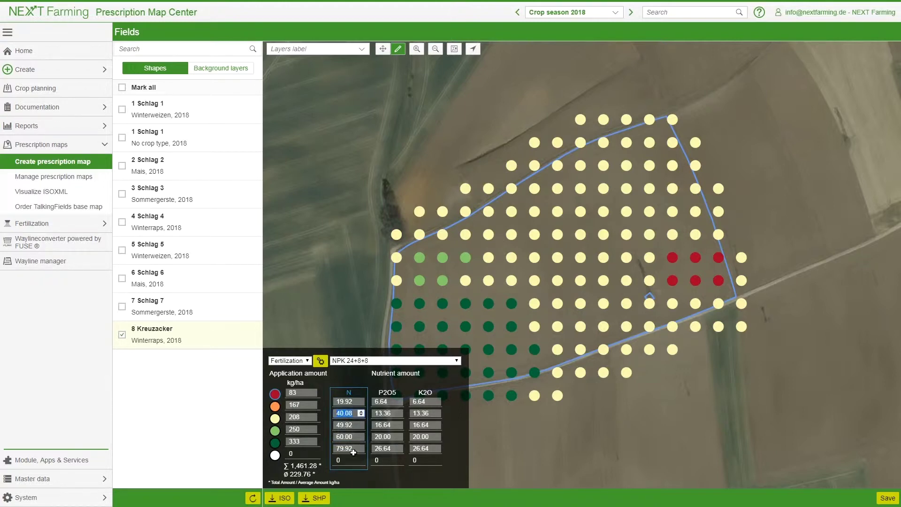
click(385, 474)
Step: Load the TalkingFields base map of 8 Kreuzacker as a background layer
click(235, 71)
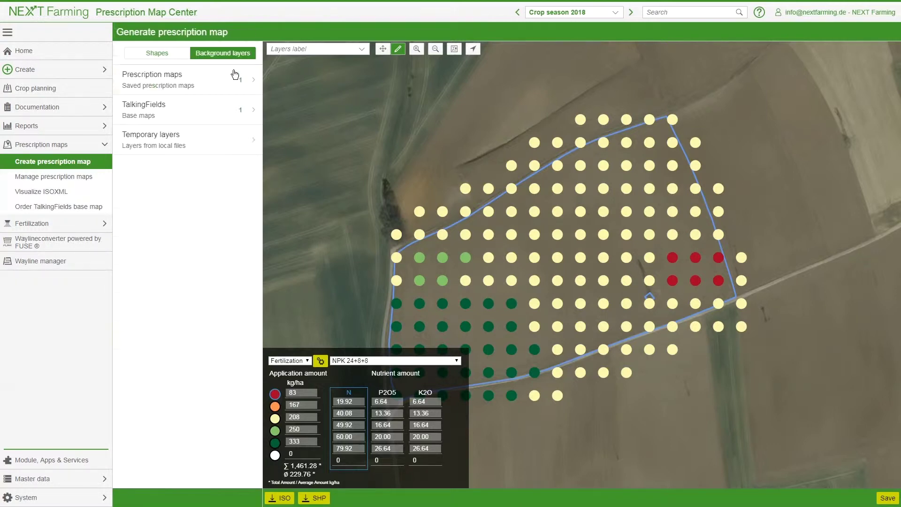
click(215, 116)
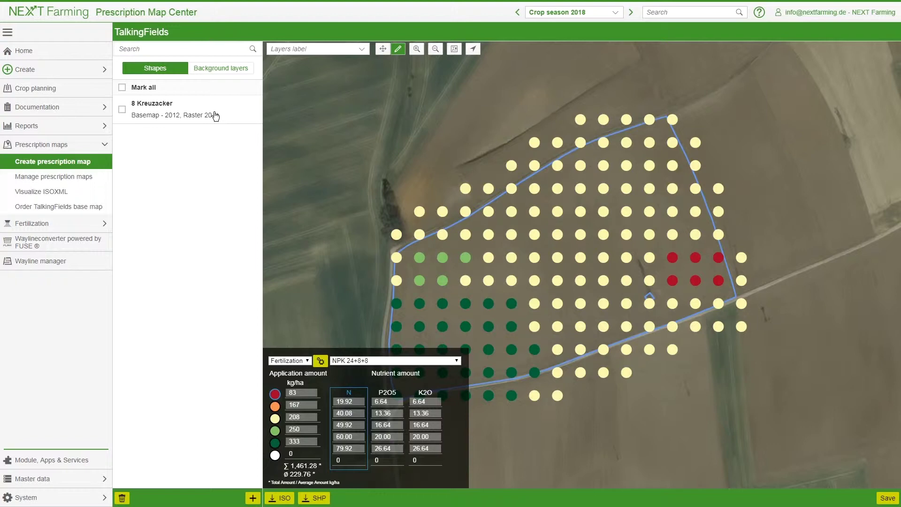
click(215, 116)
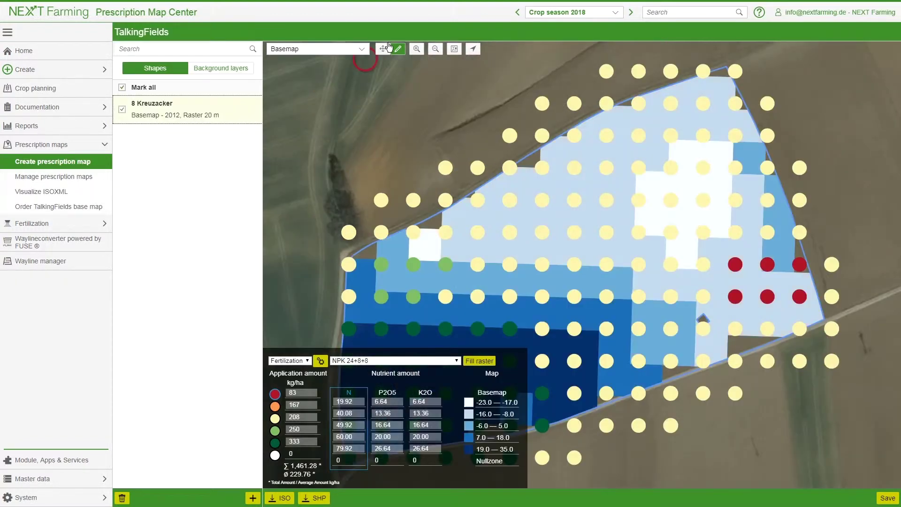
Step: Fill the grid raster with the application zones based on the loaded base map
click(384, 48)
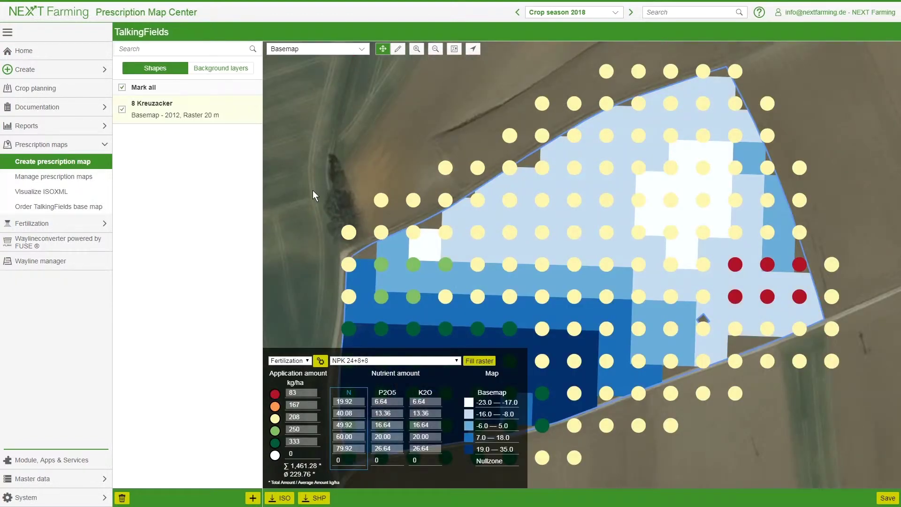
scroll(367, 175, down, 1)
scroll(367, 176, down, 1)
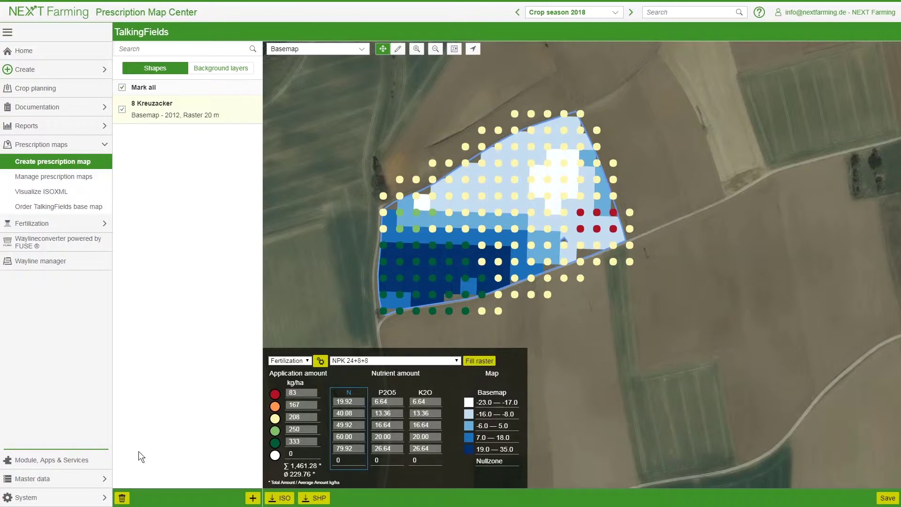
click(97, 464)
click(480, 360)
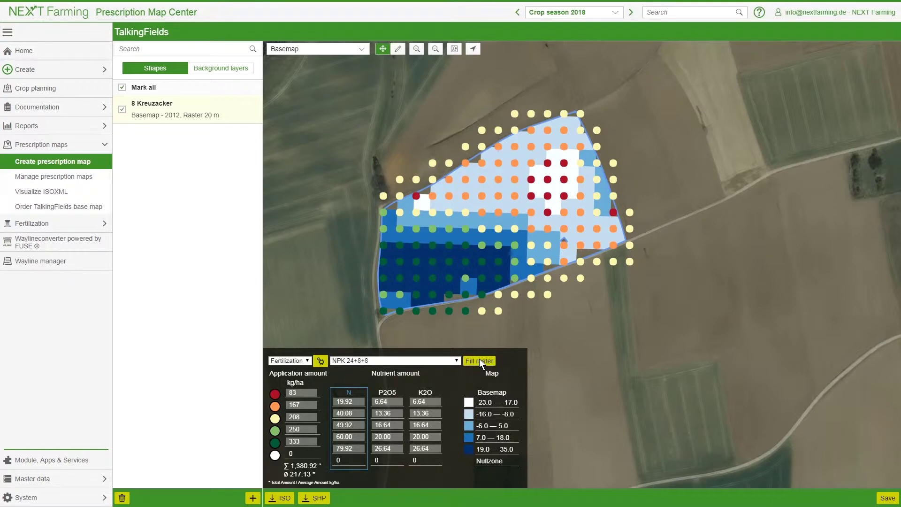
Step: Repaint red points in the base map's northeastern white area with the orange 167 kg/ha zone and return to the background layer categories
click(275, 405)
drag(549, 192, 550, 182)
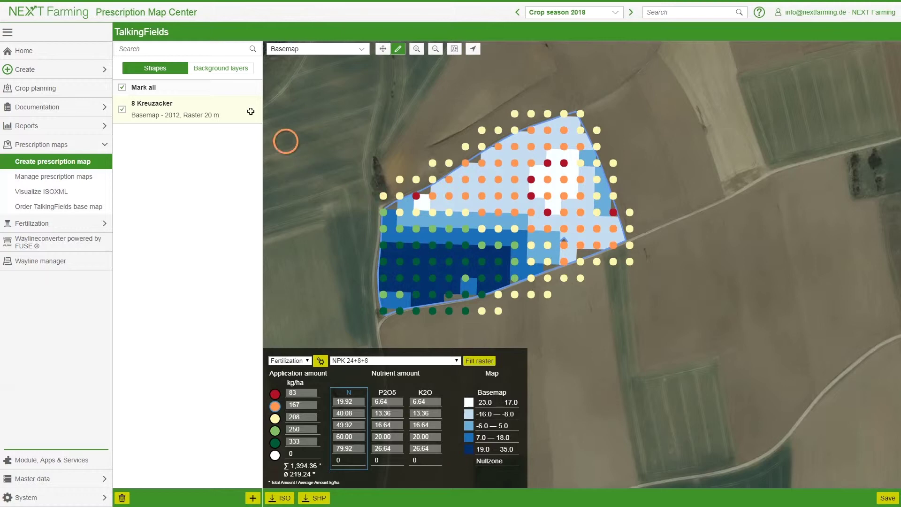
click(219, 69)
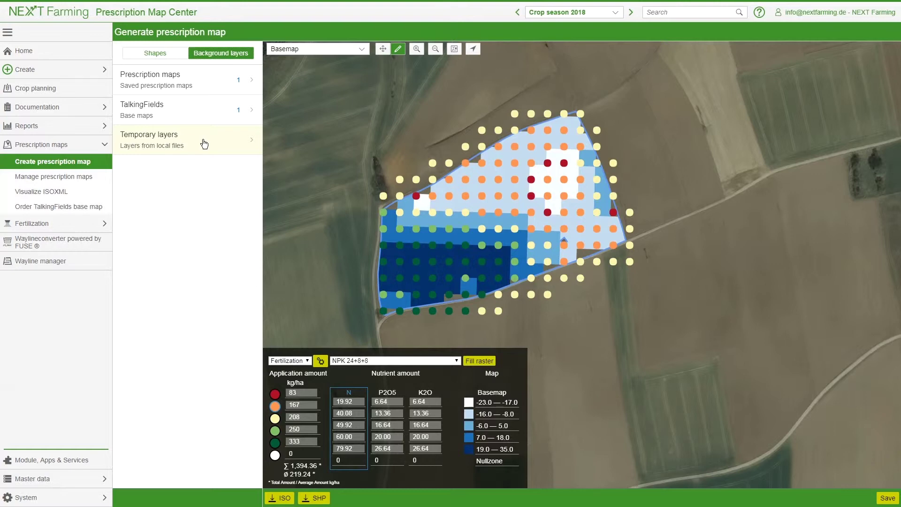
Step: Examine the ISOXML settings for out-of-field value, missing GPS connection, input unit and ISO set point, and close them
click(321, 365)
click(320, 360)
click(320, 361)
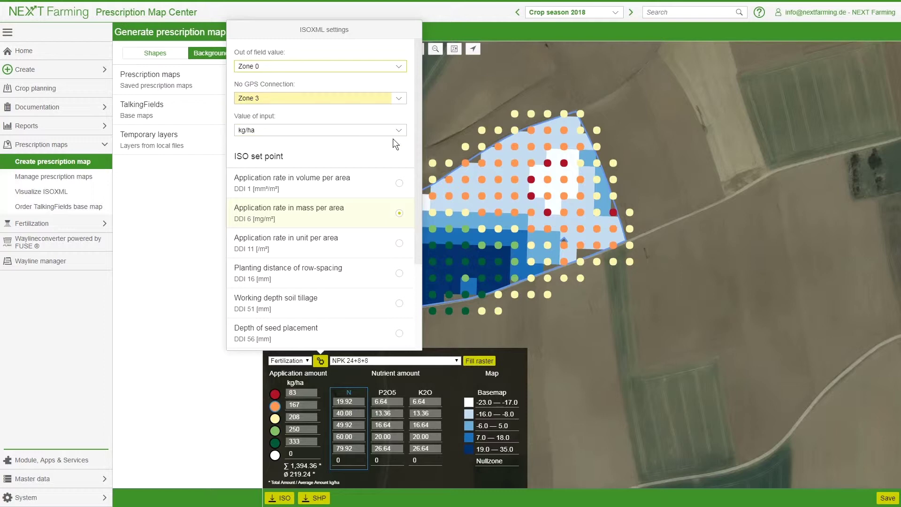
mouse_move(417, 140)
mouse_down()
mouse_move(415, 231)
mouse_move(413, 131)
mouse_up()
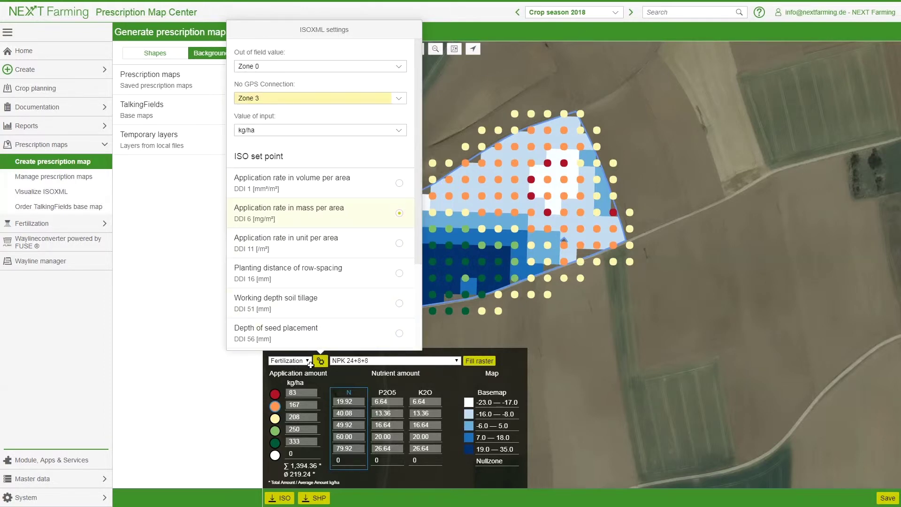
click(223, 378)
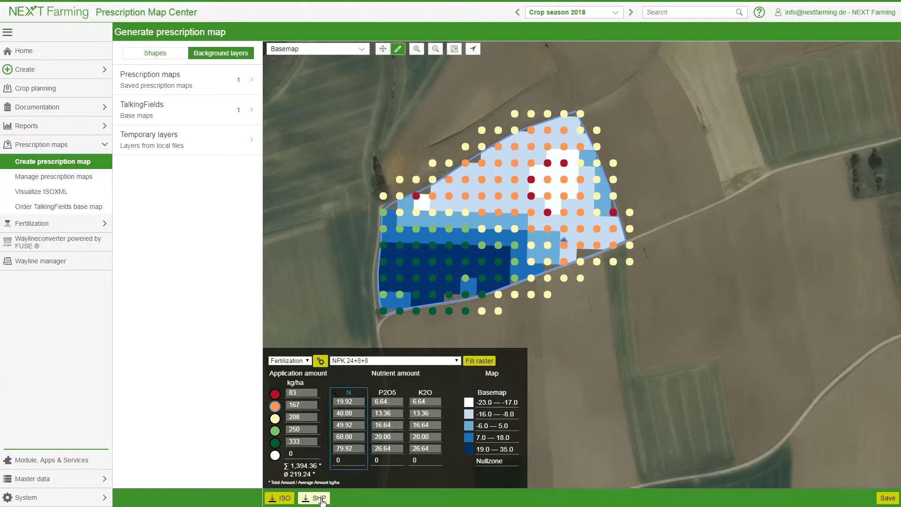
Step: Try to export the prescription map as an ISOXML order named Auftrag, cancelling at the payment method choice
click(285, 498)
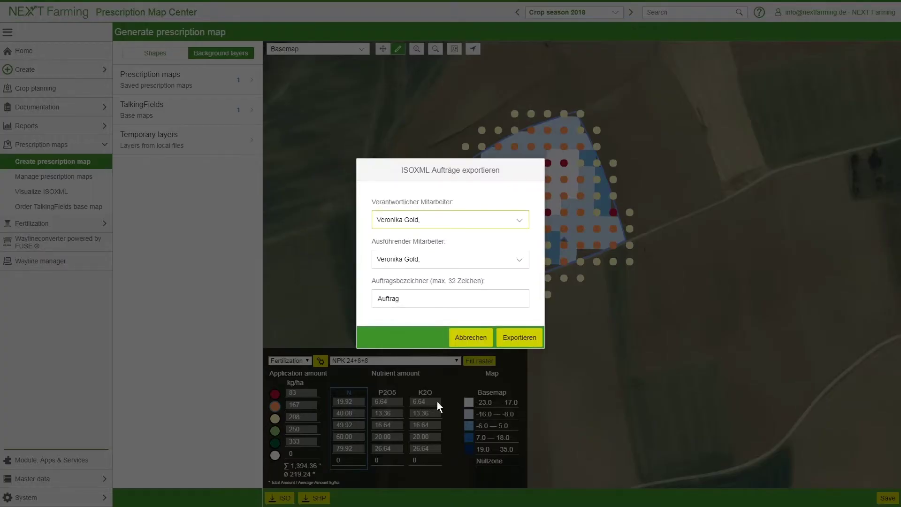
click(525, 339)
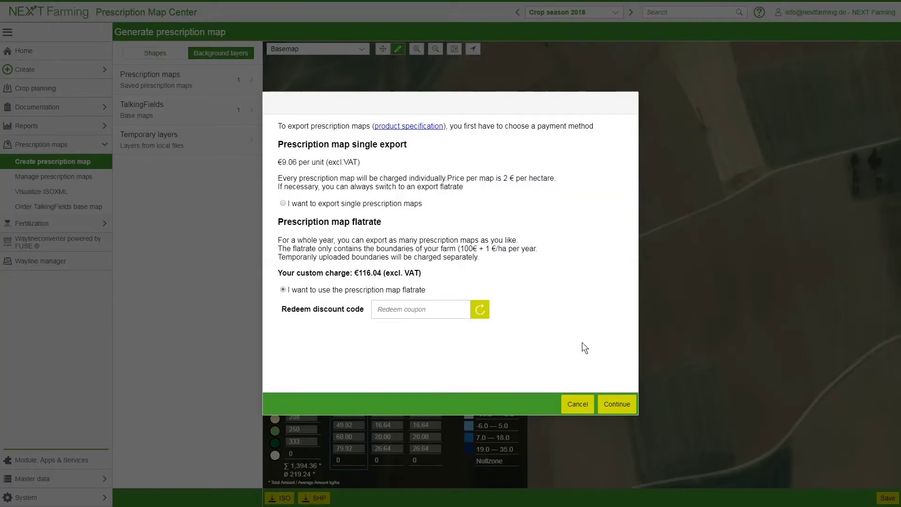
click(577, 404)
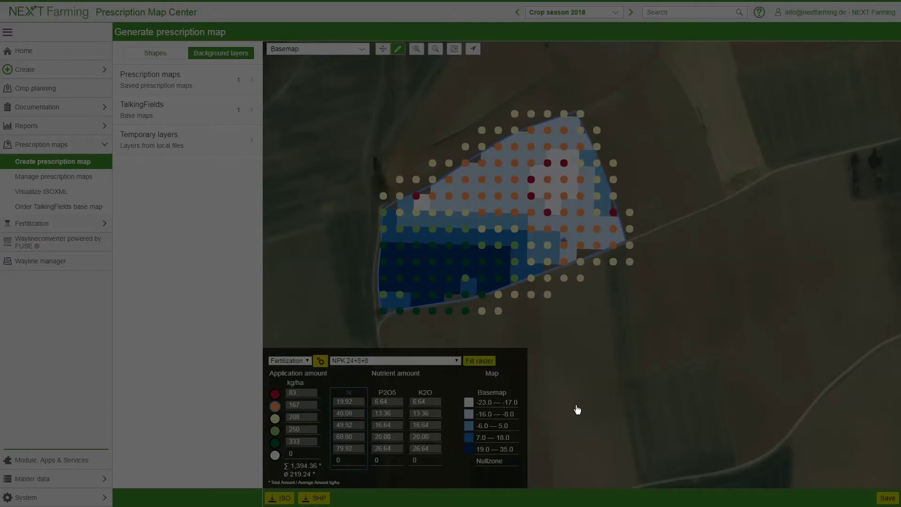